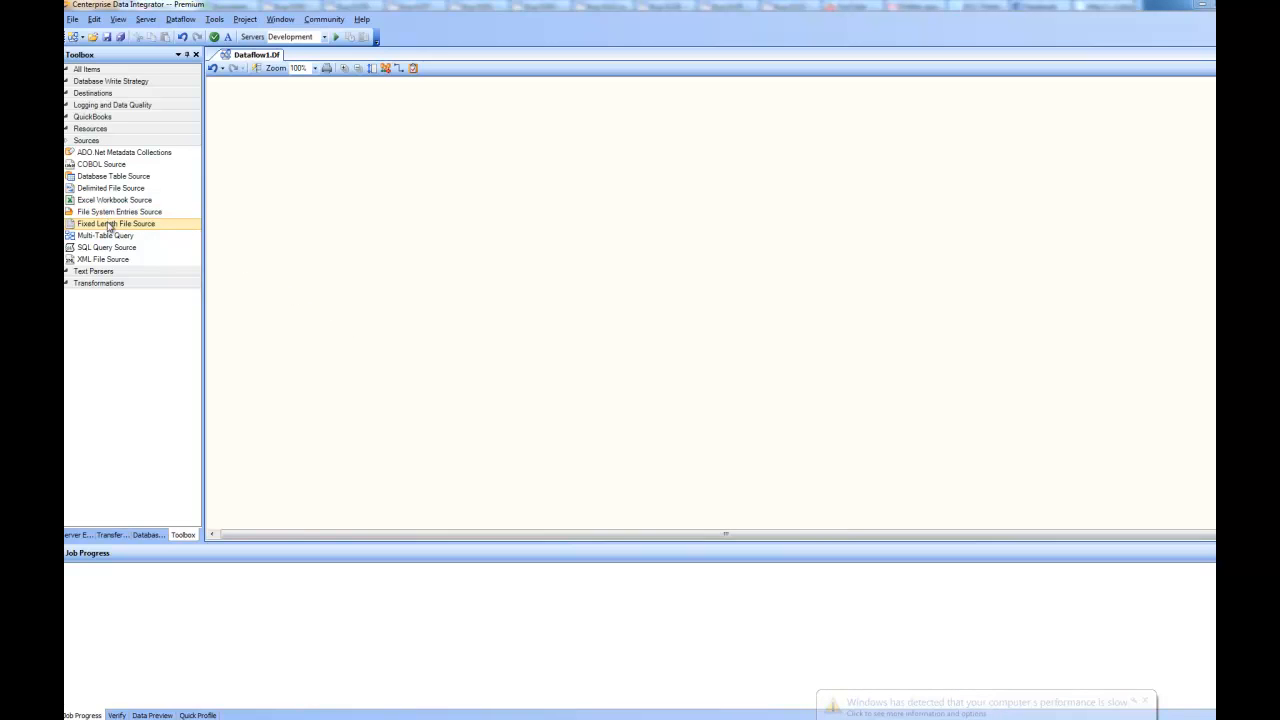
Add a fixed length file source to the dataflow and set its file path to Customers.txt from the Test Data folder.
{"action": "left_click_drag", "start_coordinate": [62, 220], "coordinate": [353, 240]}
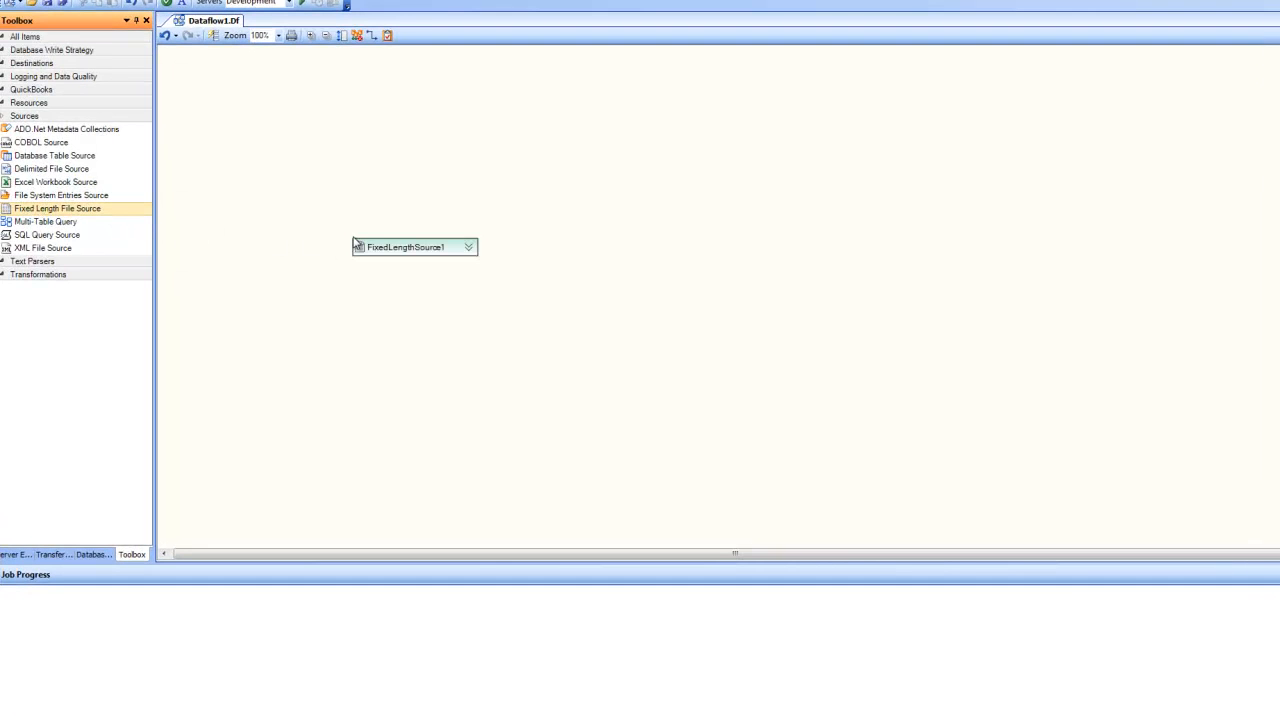
{"action": "right_click", "coordinate": [425, 250]}
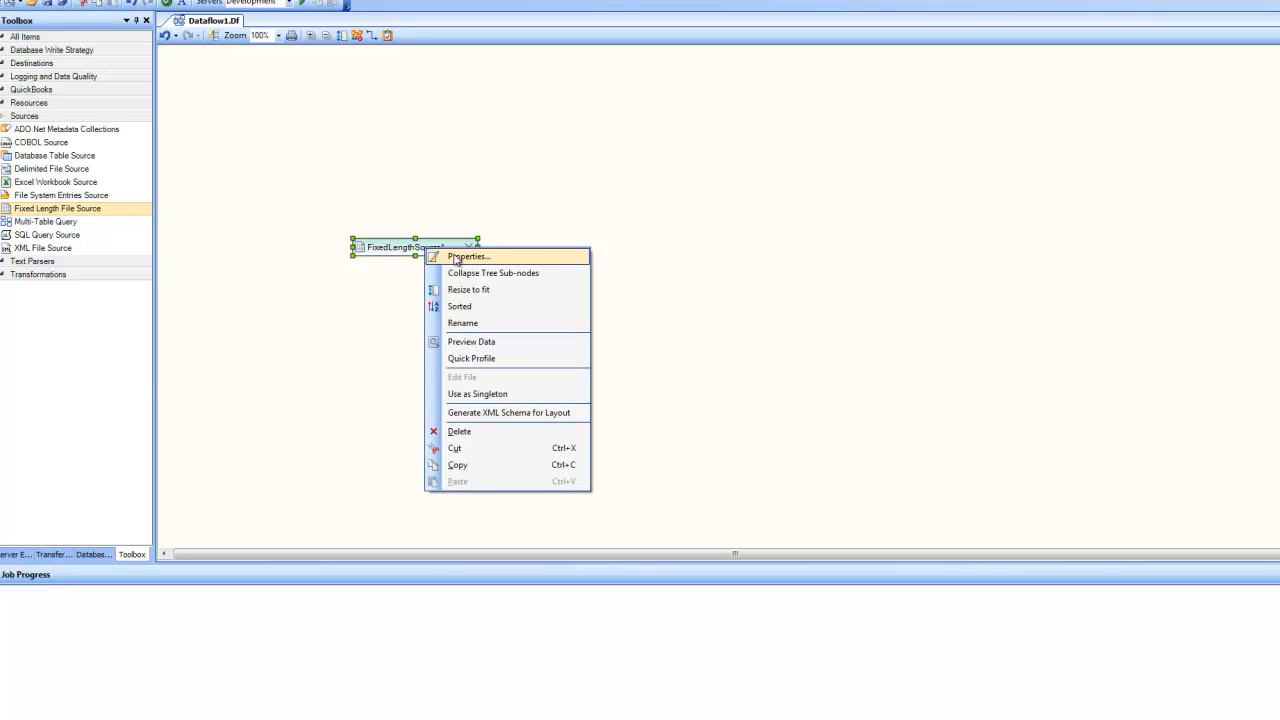
{"action": "left_click", "coordinate": [456, 256]}
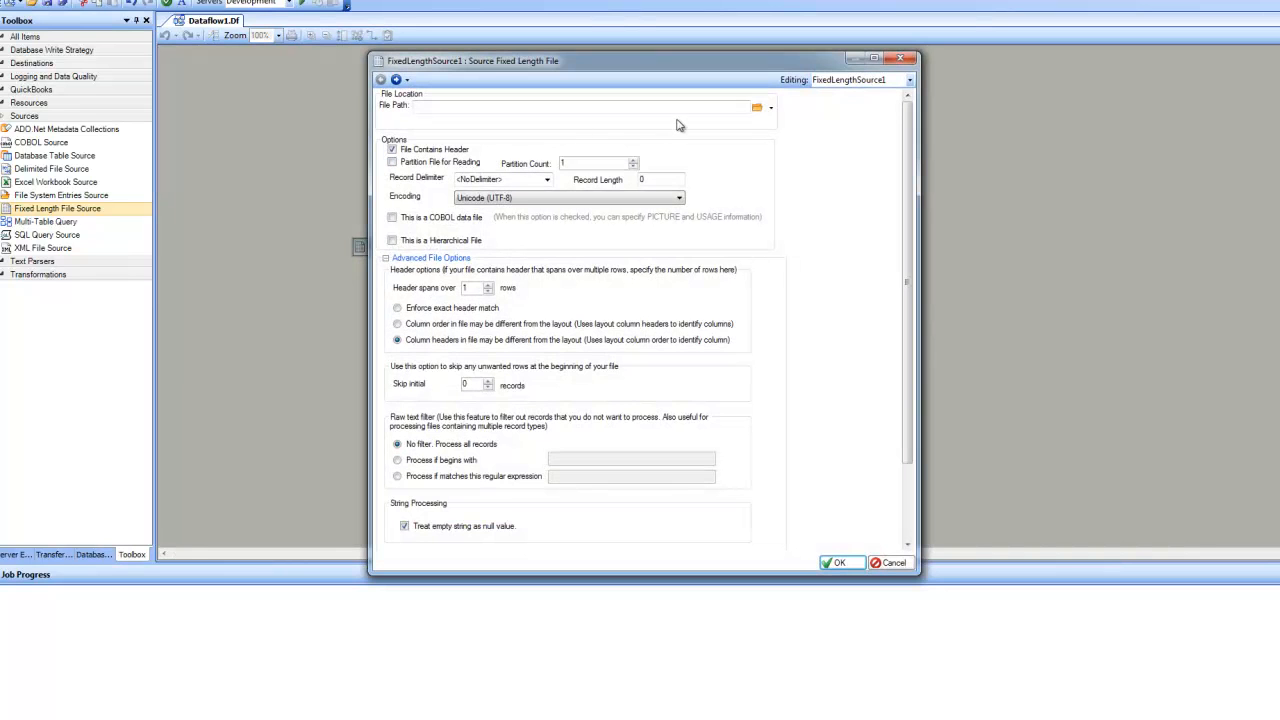
{"action": "left_click", "coordinate": [757, 112]}
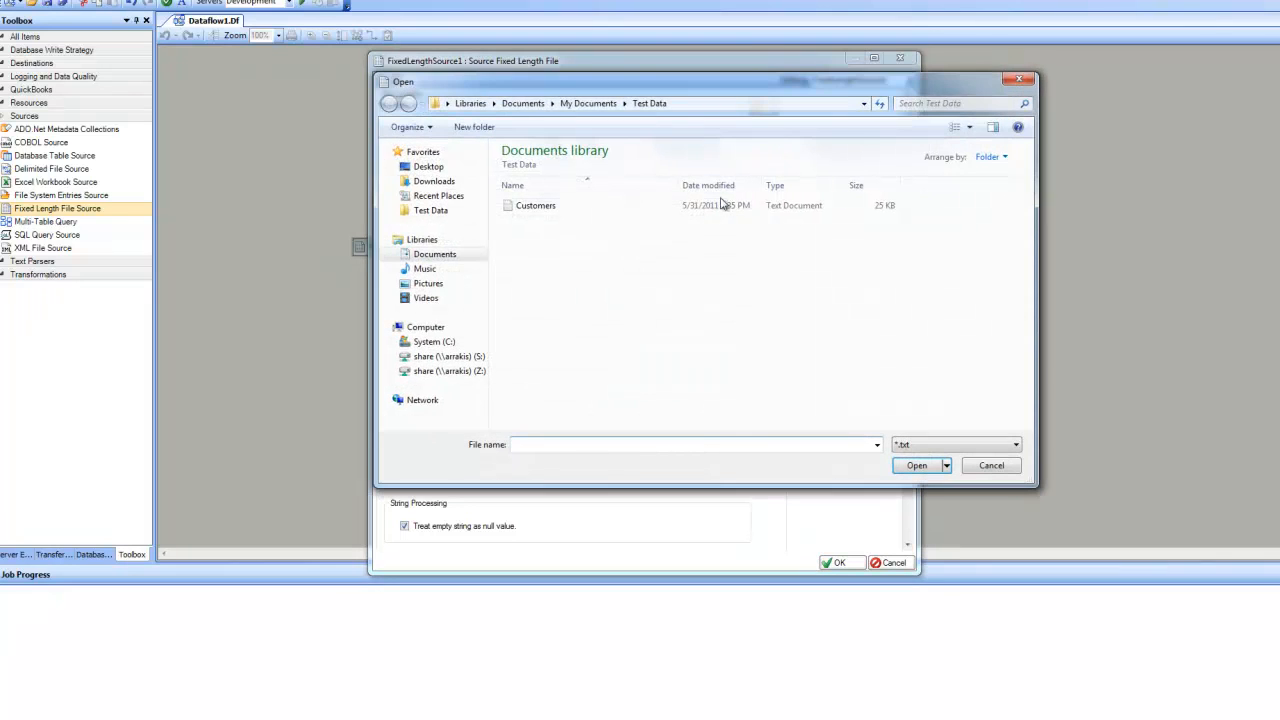
{"action": "left_click", "coordinate": [547, 212]}
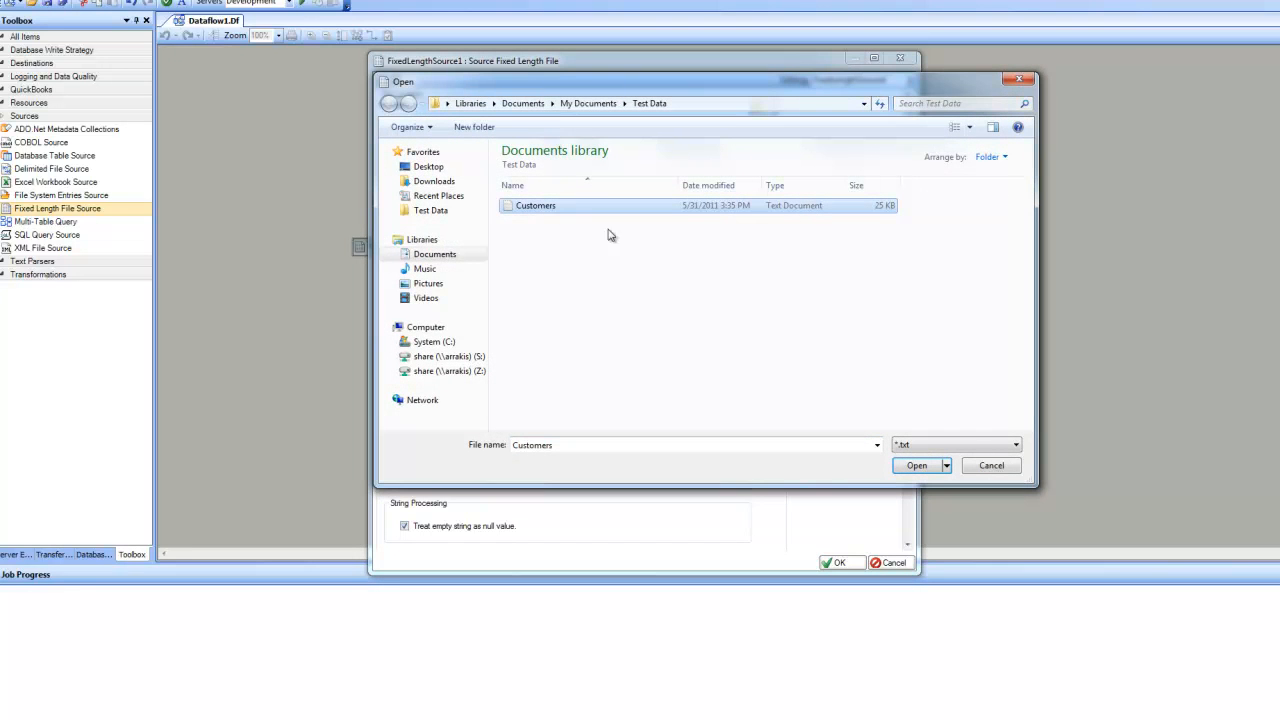
{"action": "left_click", "coordinate": [916, 466]}
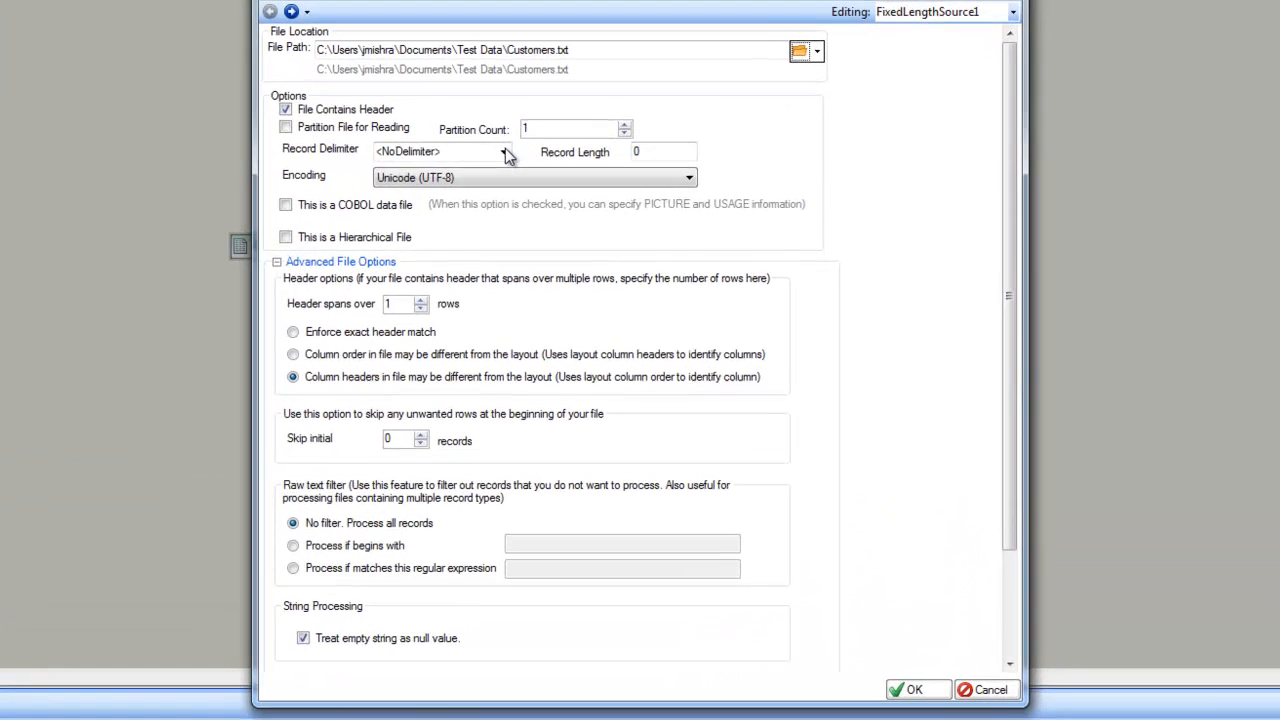
Set the source file's record delimiter to <CR><LF> and select Unicode (UTF-8) as its encoding.
{"action": "left_click", "coordinate": [549, 180]}
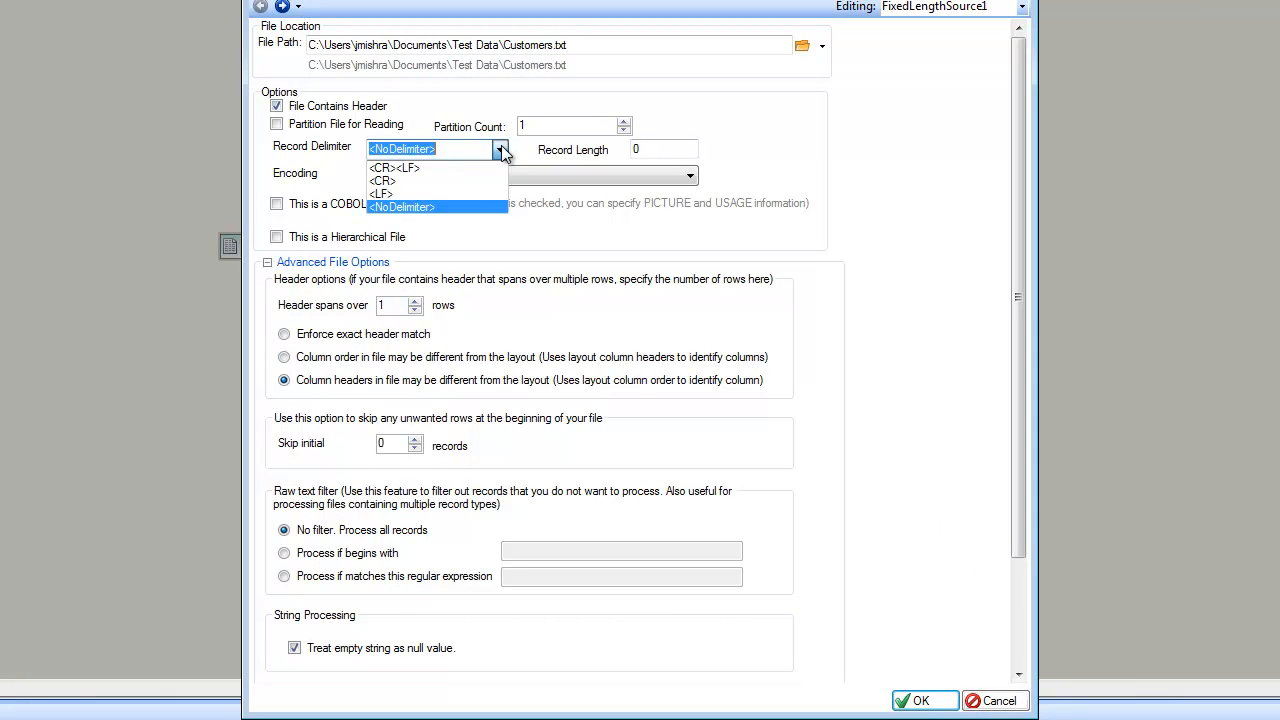
{"action": "left_click", "coordinate": [314, 174]}
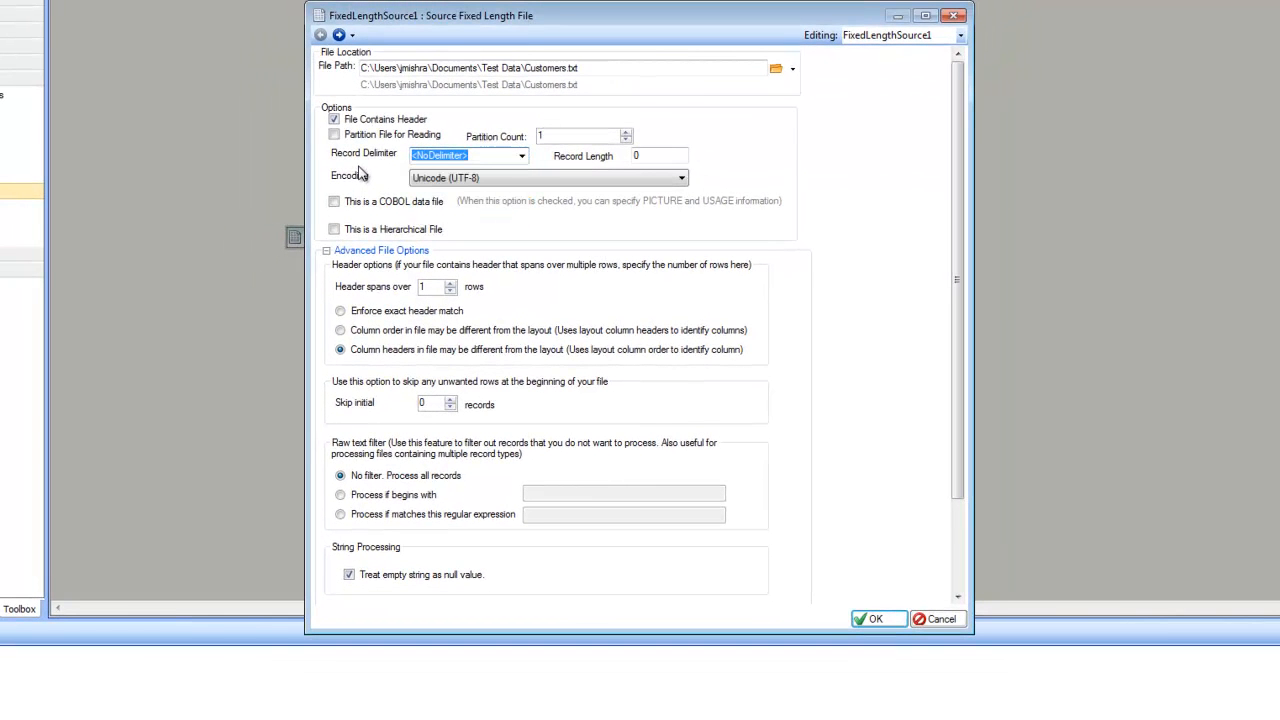
{"action": "left_click", "coordinate": [522, 158]}
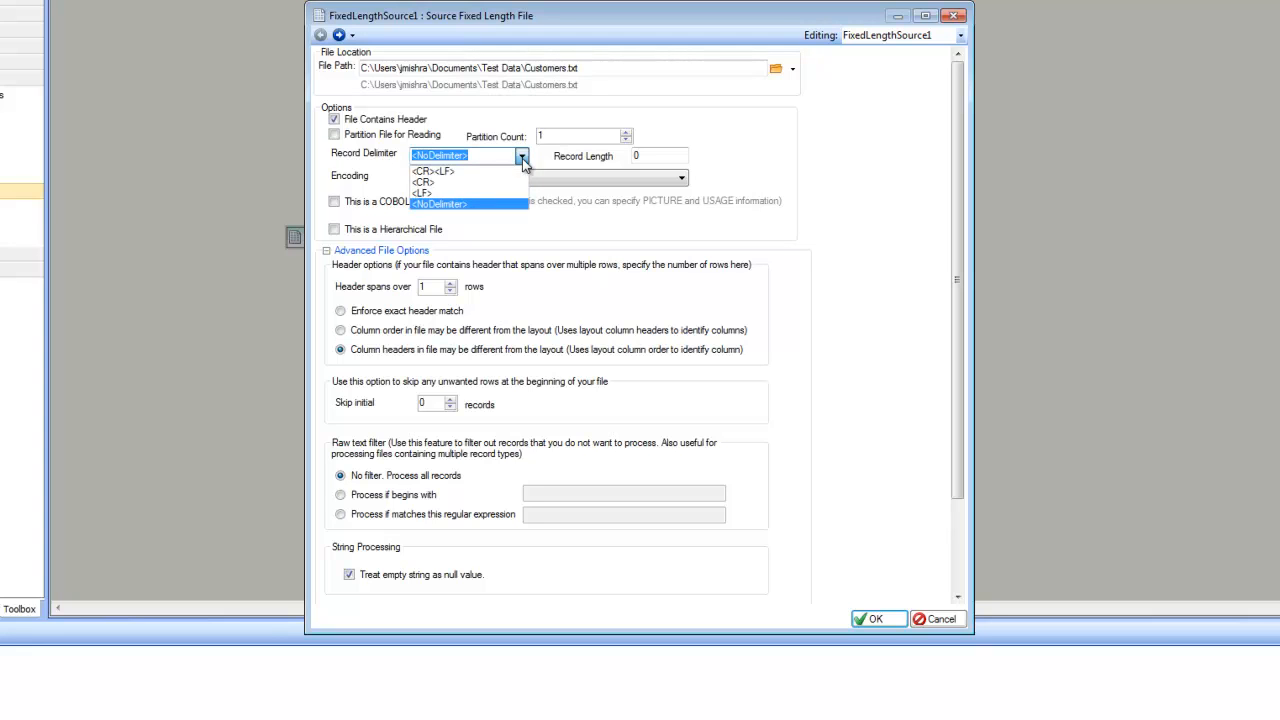
{"action": "left_click", "coordinate": [435, 171]}
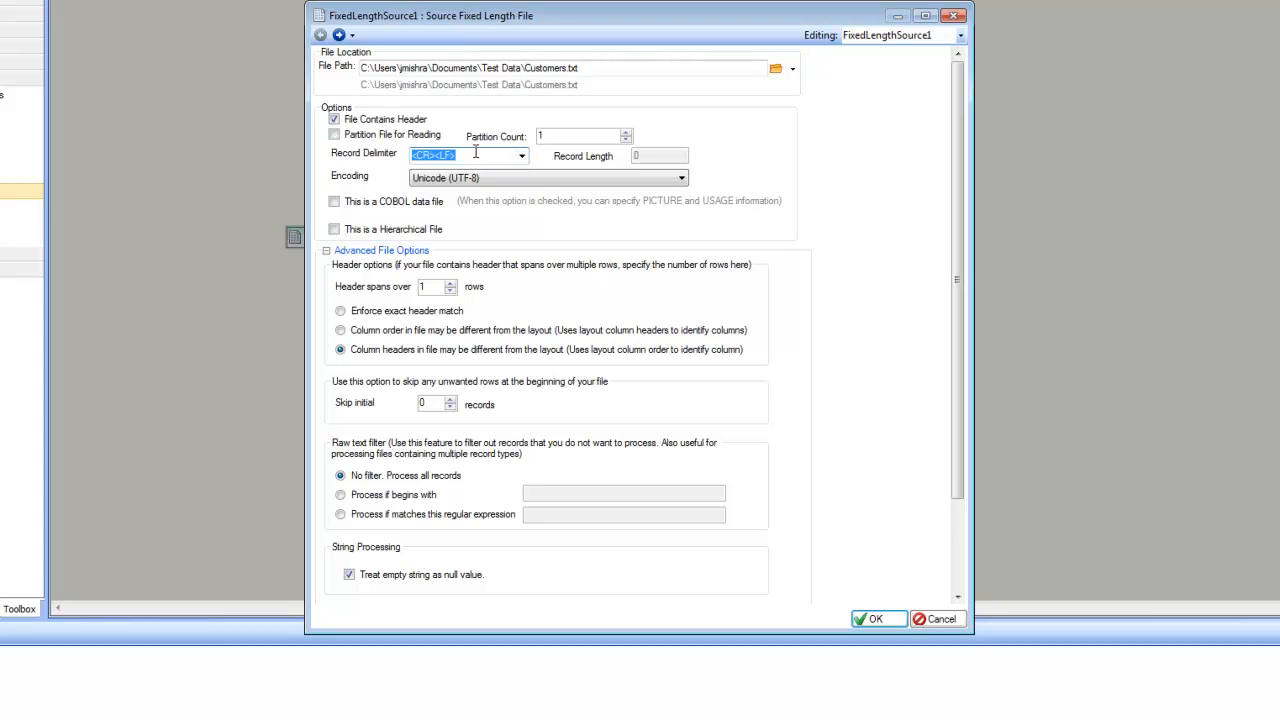
{"action": "left_click", "coordinate": [521, 156]}
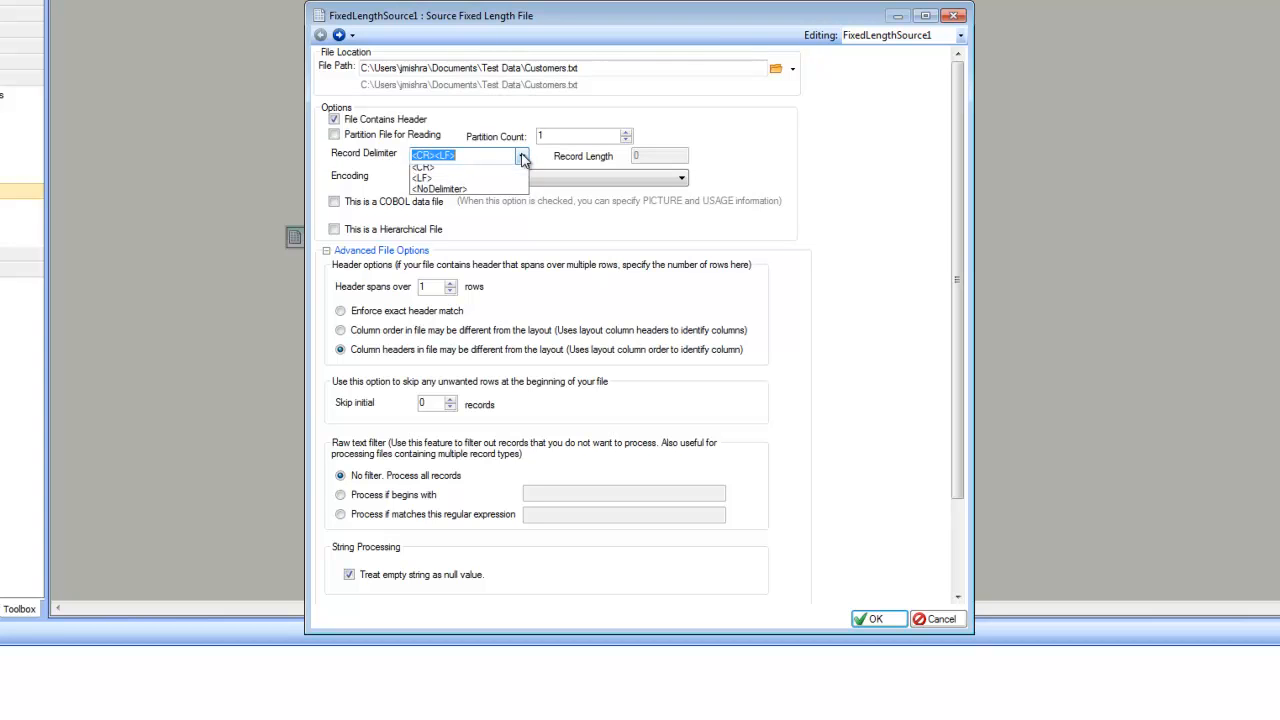
{"action": "left_click", "coordinate": [521, 156]}
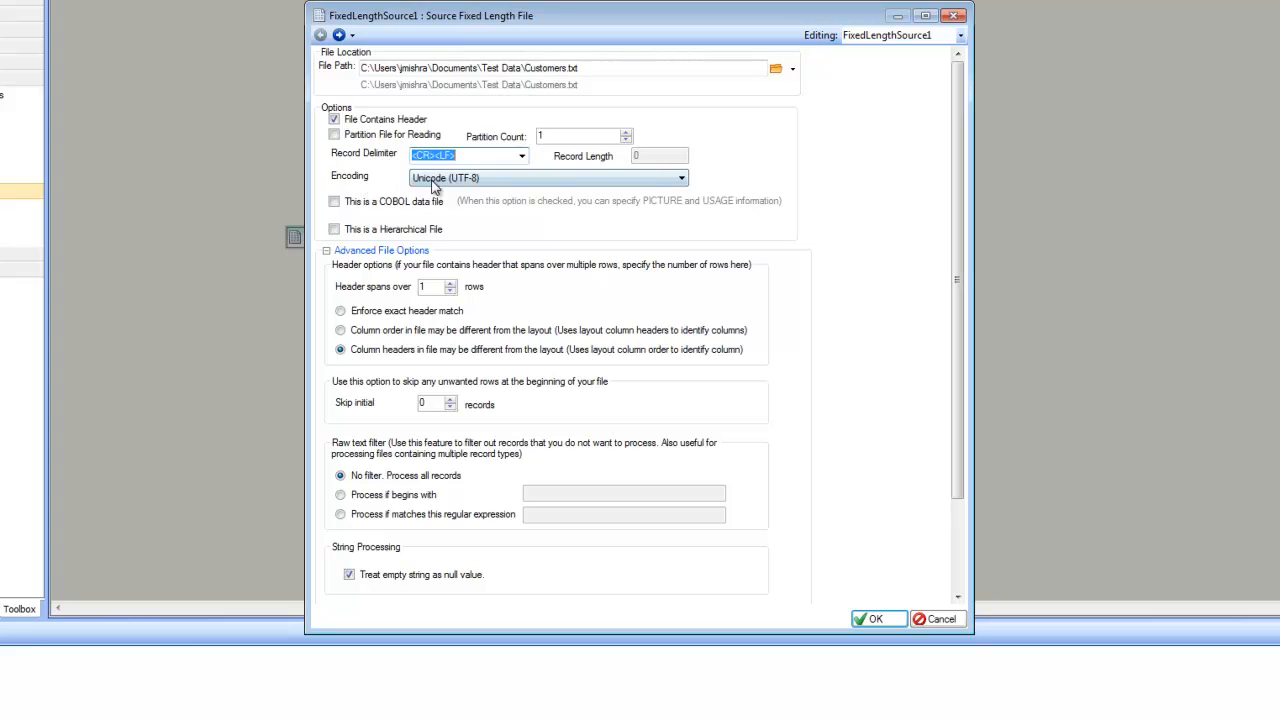
{"action": "left_click", "coordinate": [507, 182]}
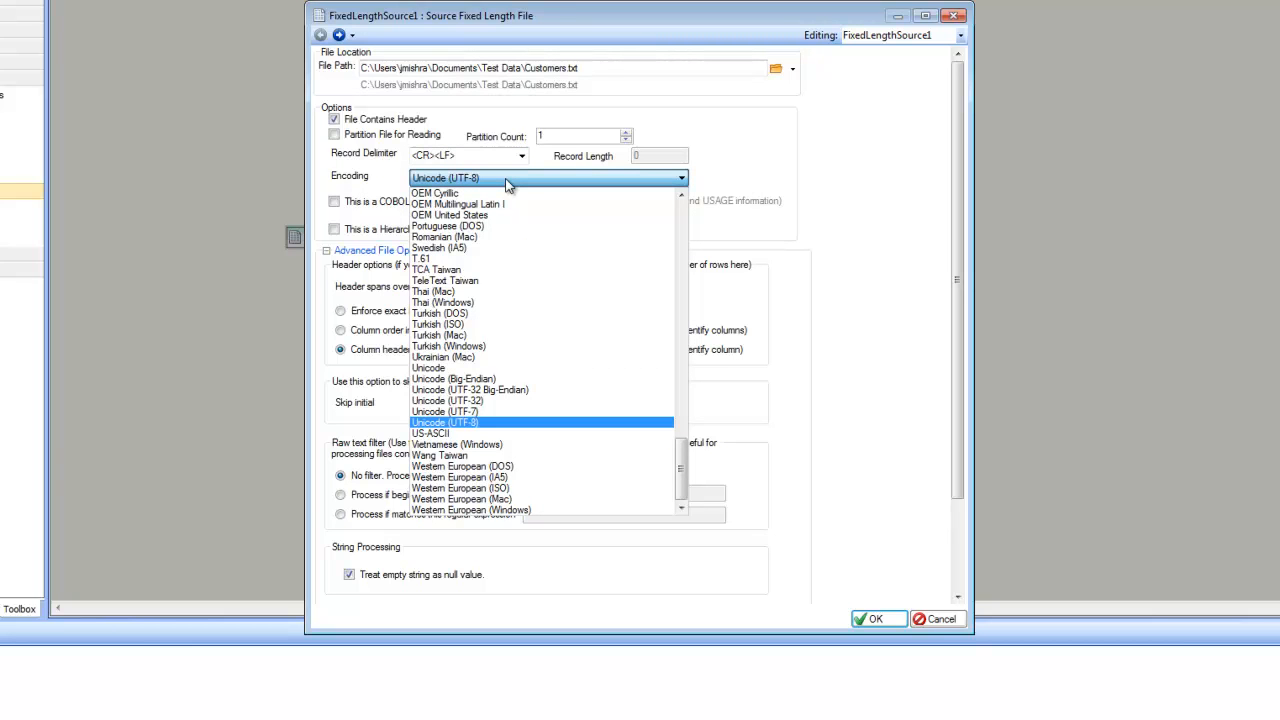
{"action": "left_click", "coordinate": [477, 423]}
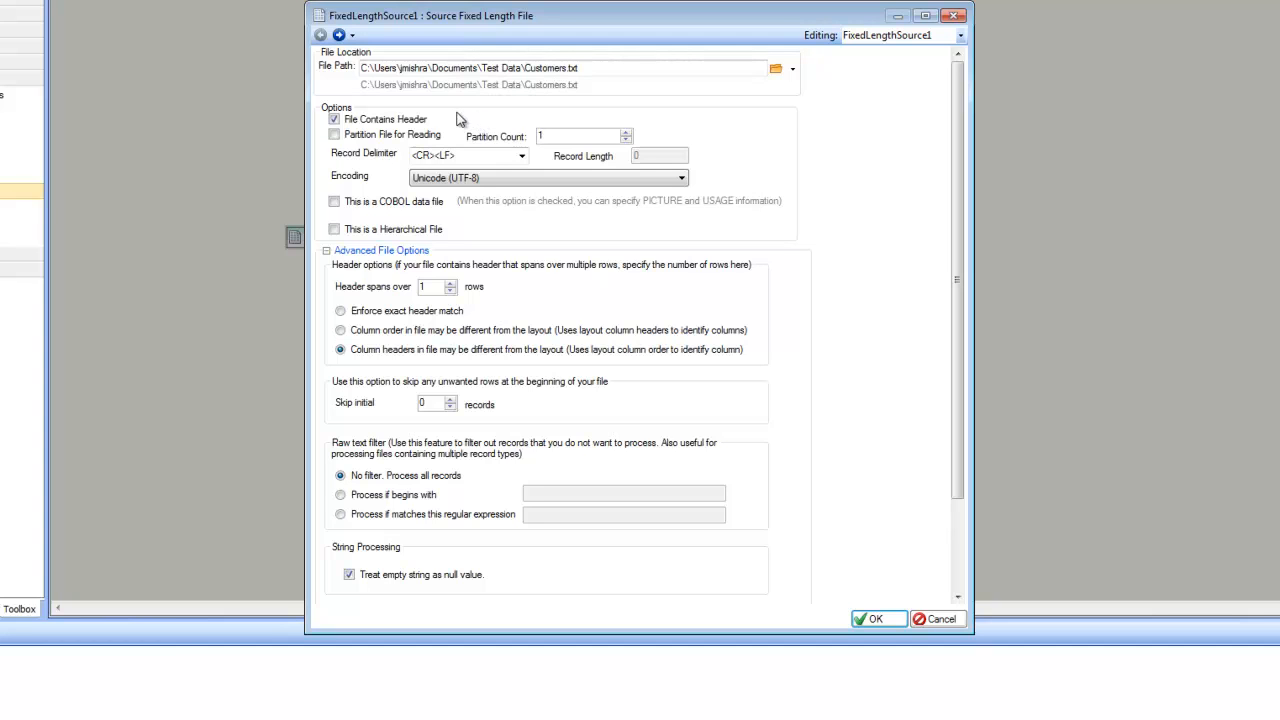
Go to the source's length markers and add a field marker between the Customer and CompanyName columns.
{"action": "left_click", "coordinate": [339, 36]}
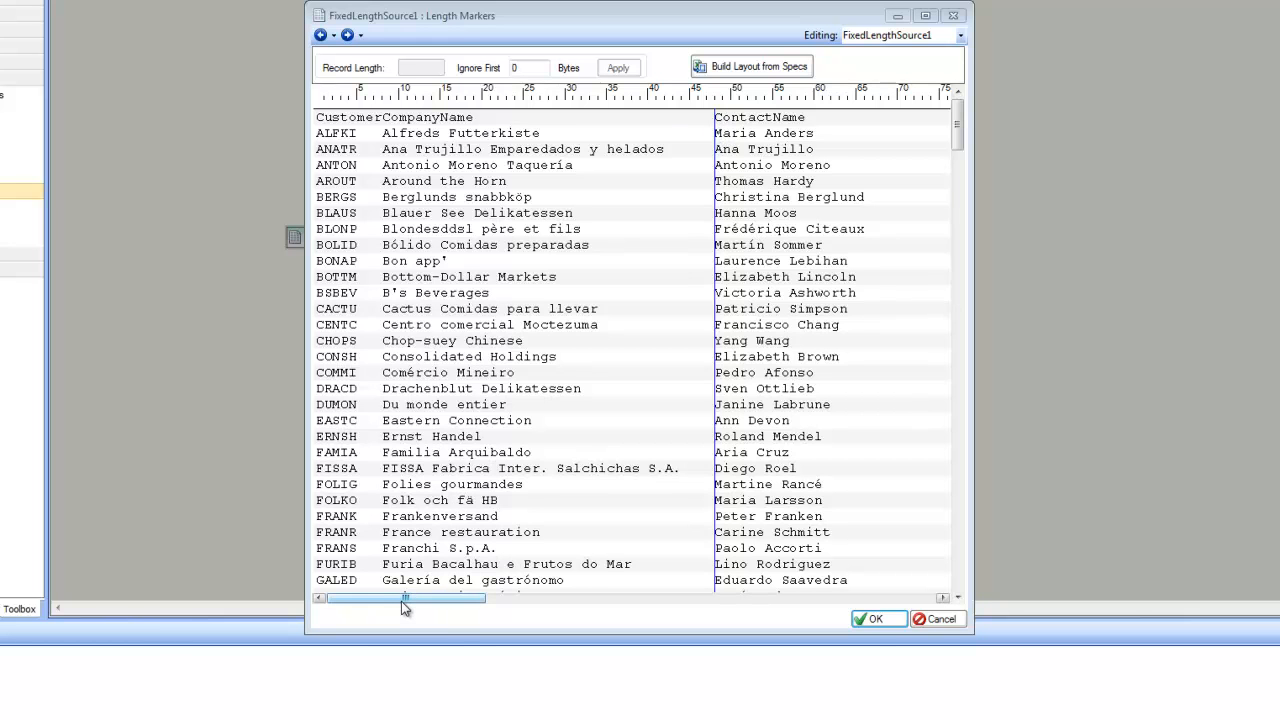
{"action": "left_click_drag", "start_coordinate": [406, 606], "coordinate": [452, 611]}
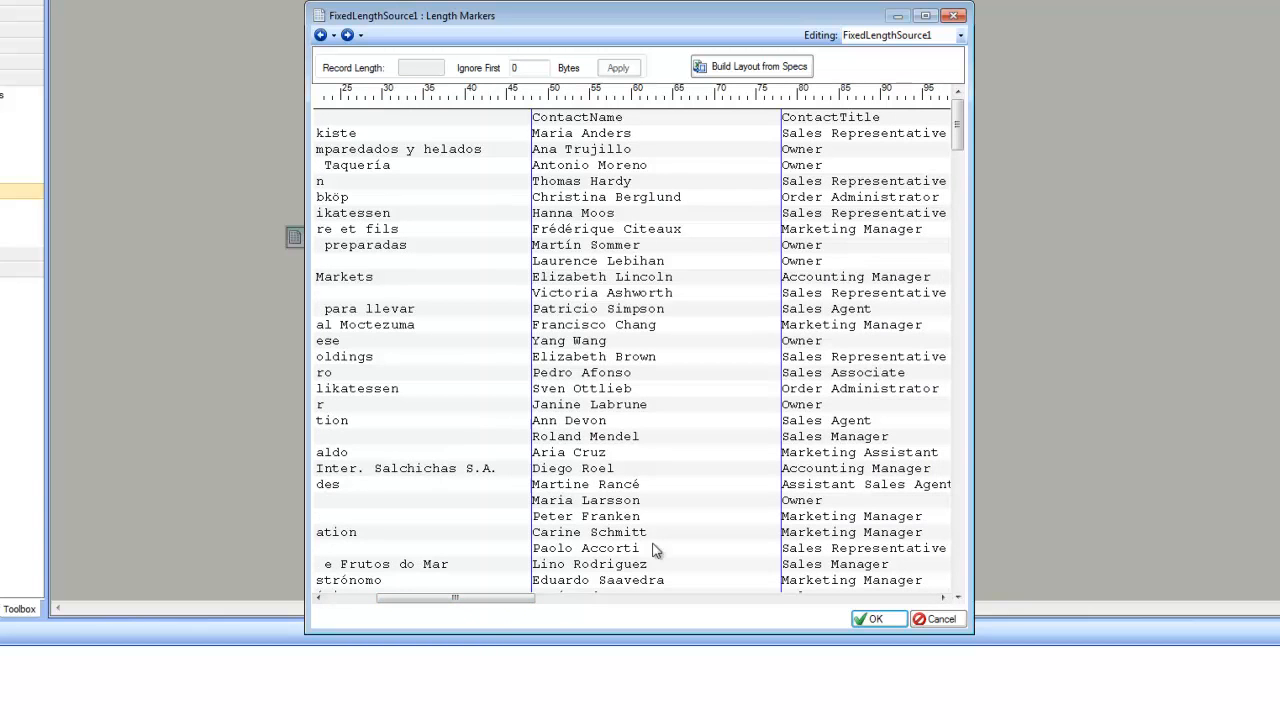
{"action": "left_click_drag", "start_coordinate": [486, 606], "coordinate": [405, 597]}
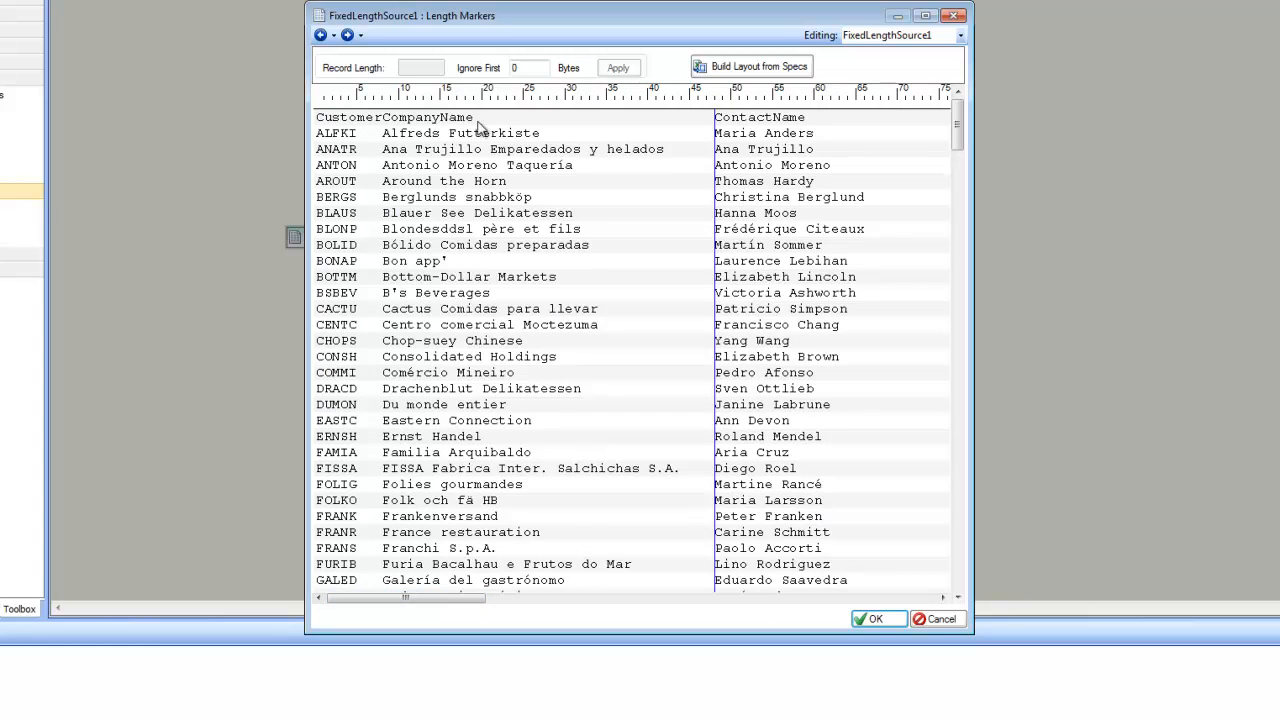
{"action": "left_click", "coordinate": [382, 118]}
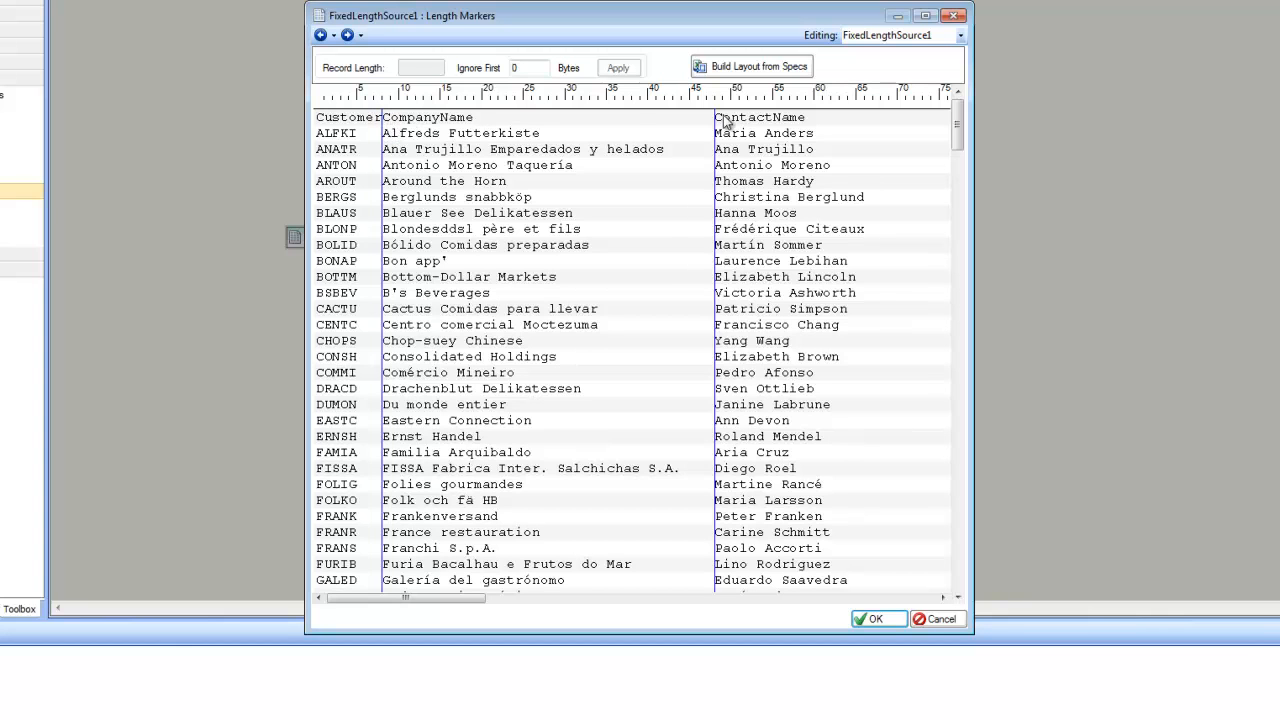
Add a field marker between the PostalCode and Country columns and check the remaining markers.
{"action": "left_click_drag", "start_coordinate": [425, 598], "coordinate": [766, 646]}
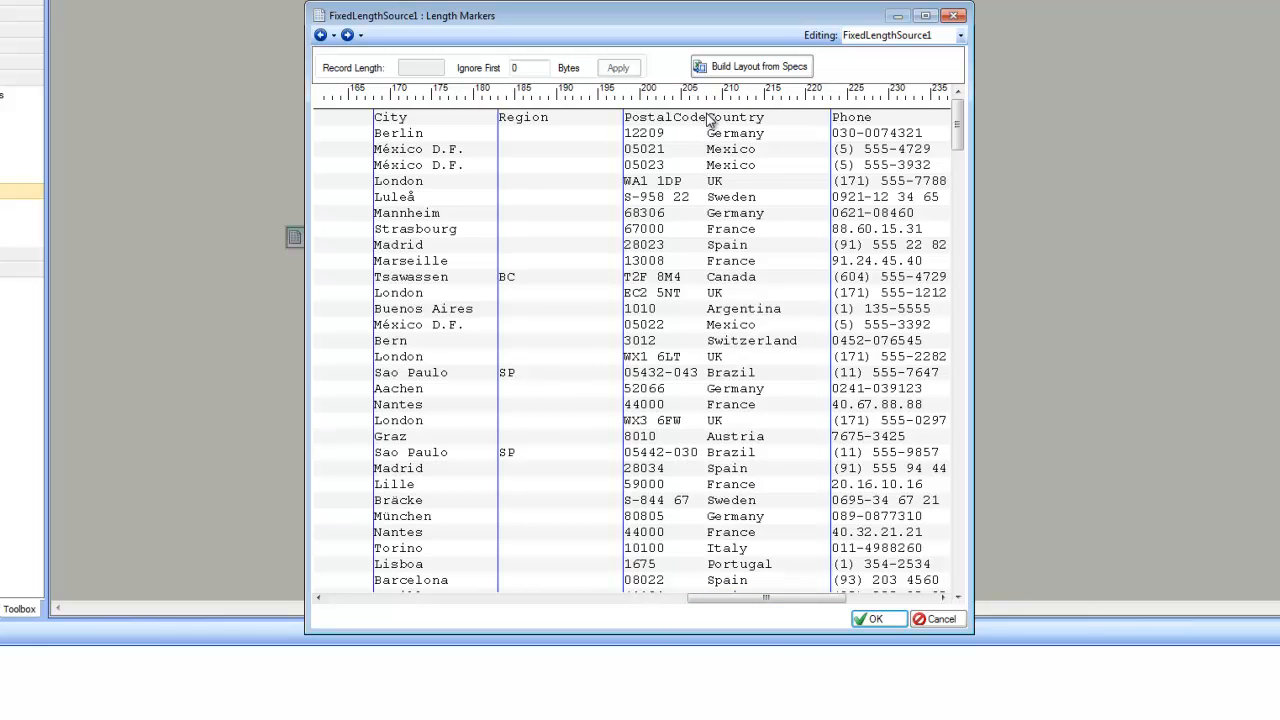
{"action": "left_click", "coordinate": [707, 120]}
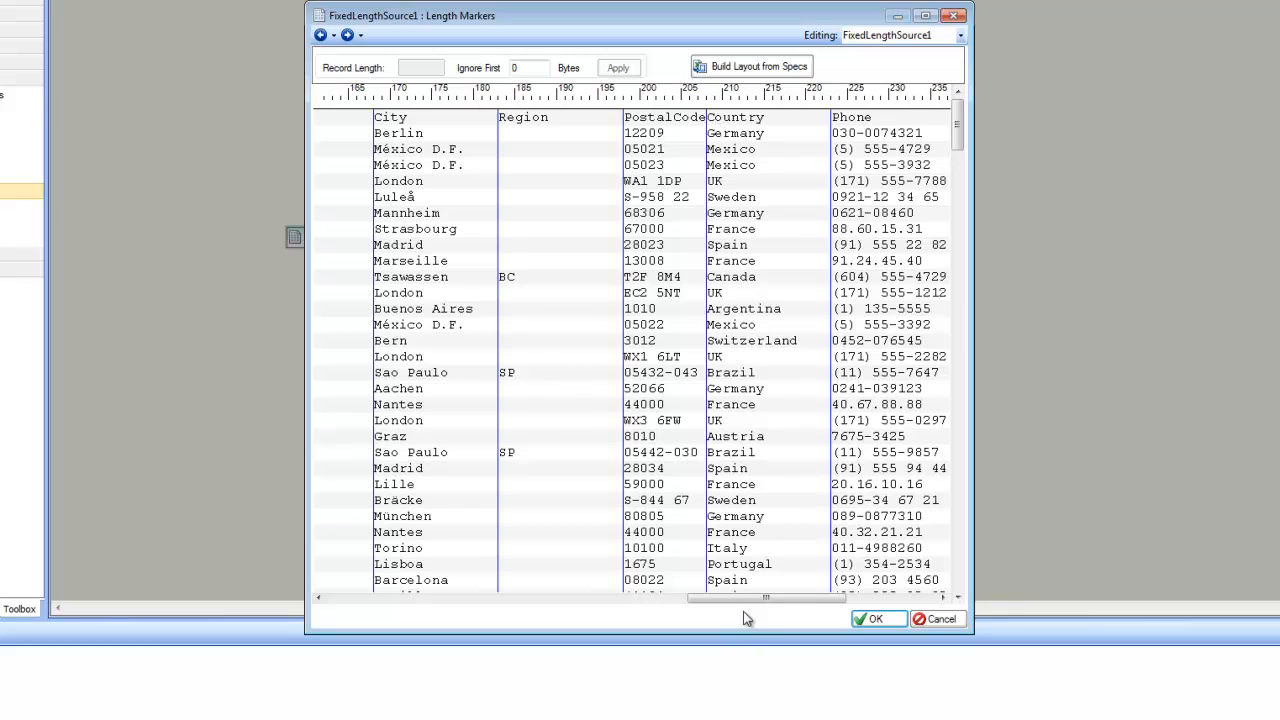
{"action": "left_click_drag", "start_coordinate": [743, 598], "coordinate": [780, 606]}
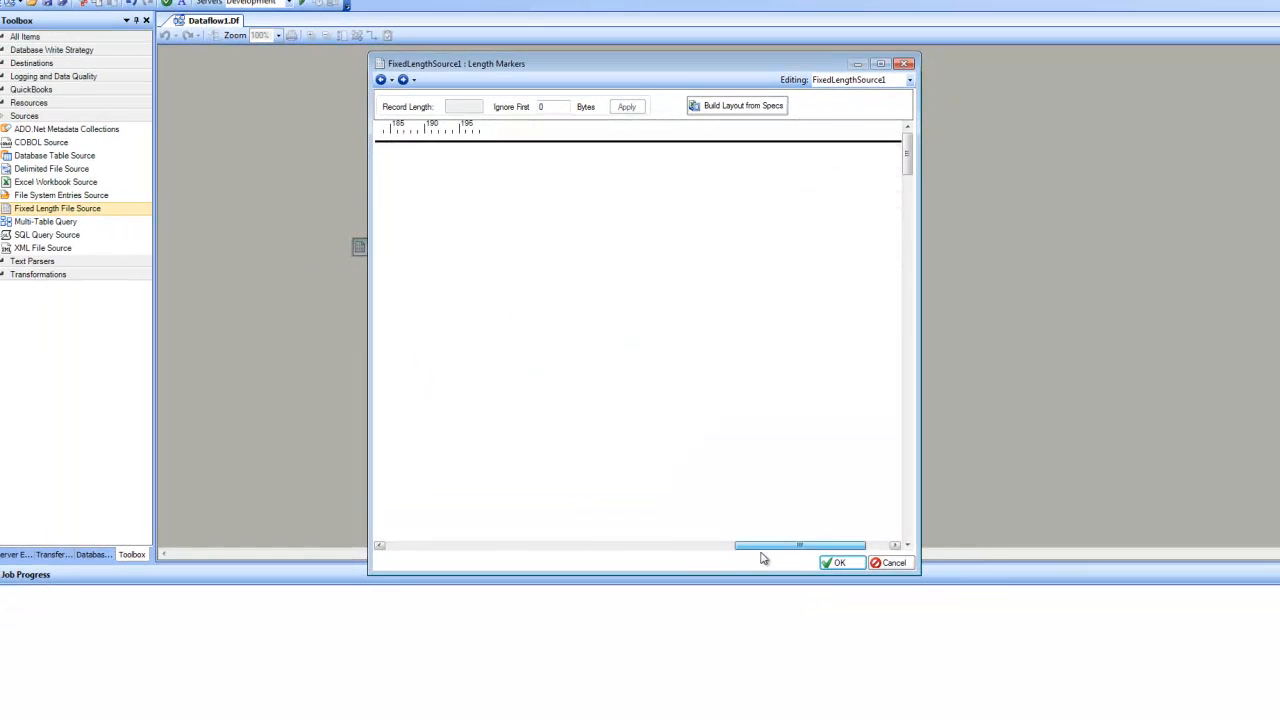
{"action": "left_click_drag", "start_coordinate": [762, 558], "coordinate": [408, 564]}
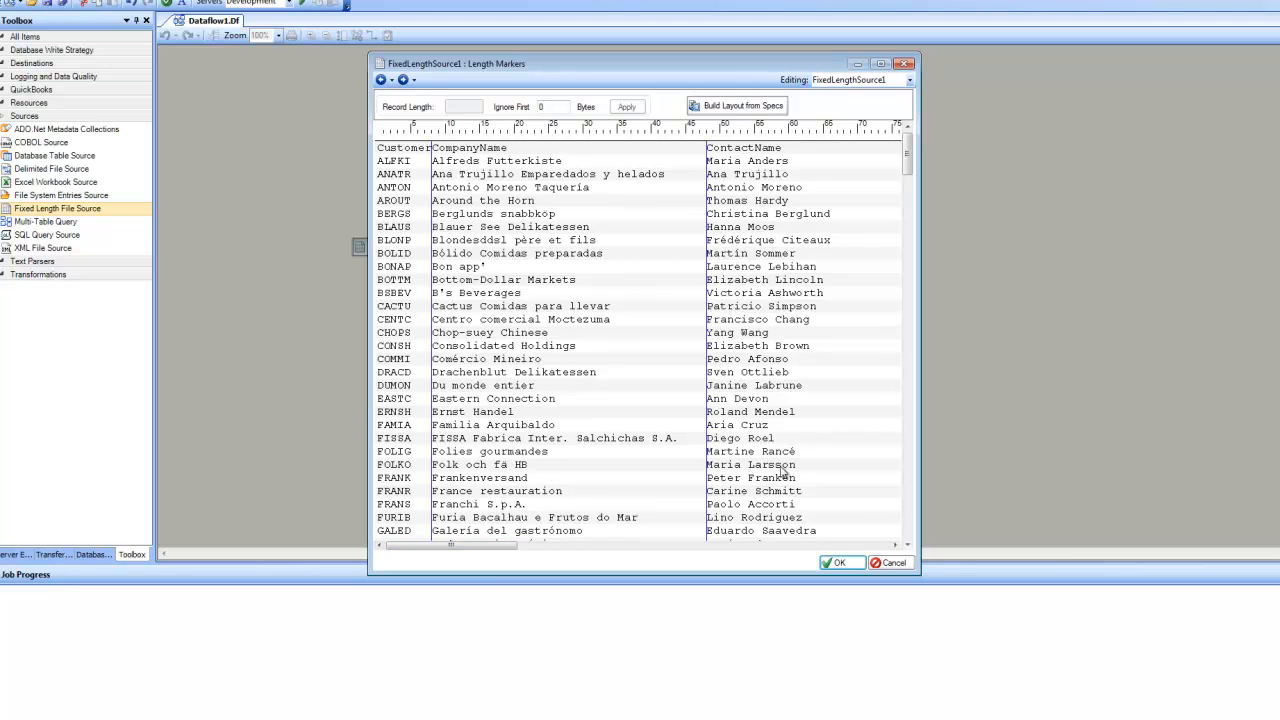
Review the field layout with its start positions and lengths, and apply the fixed length source's settings.
{"action": "left_click", "coordinate": [403, 80]}
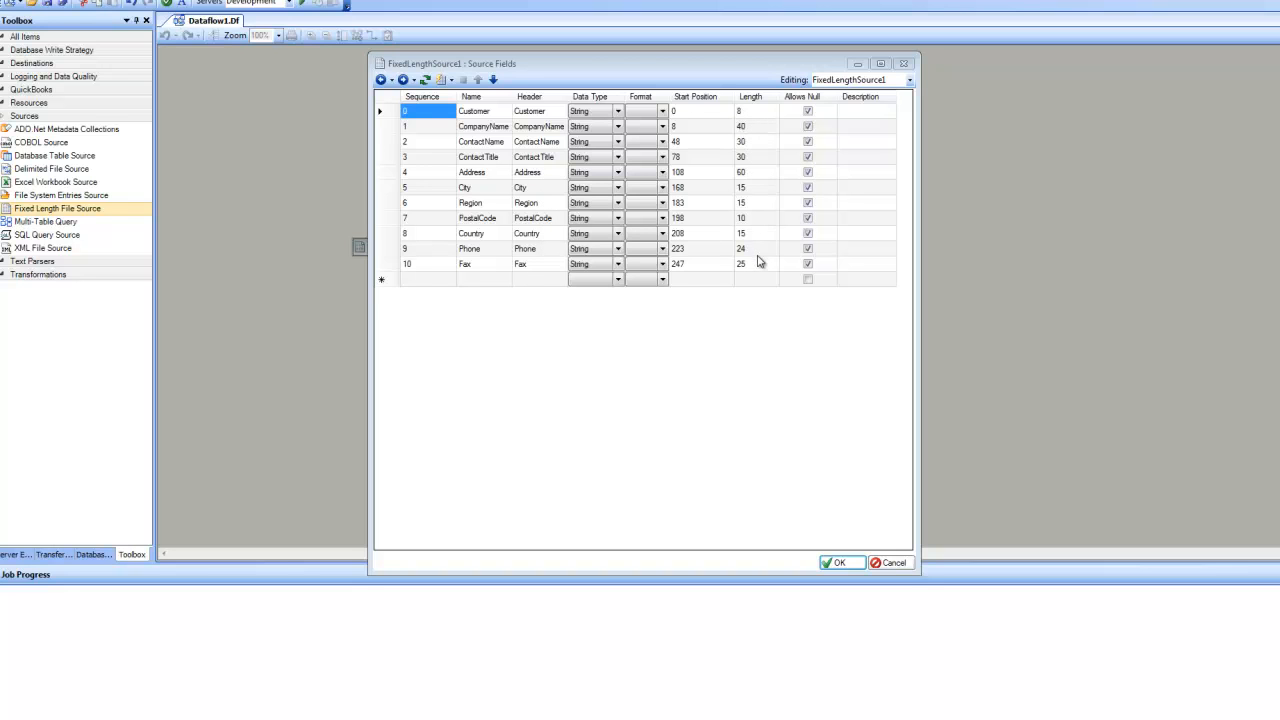
{"action": "left_click", "coordinate": [751, 131]}
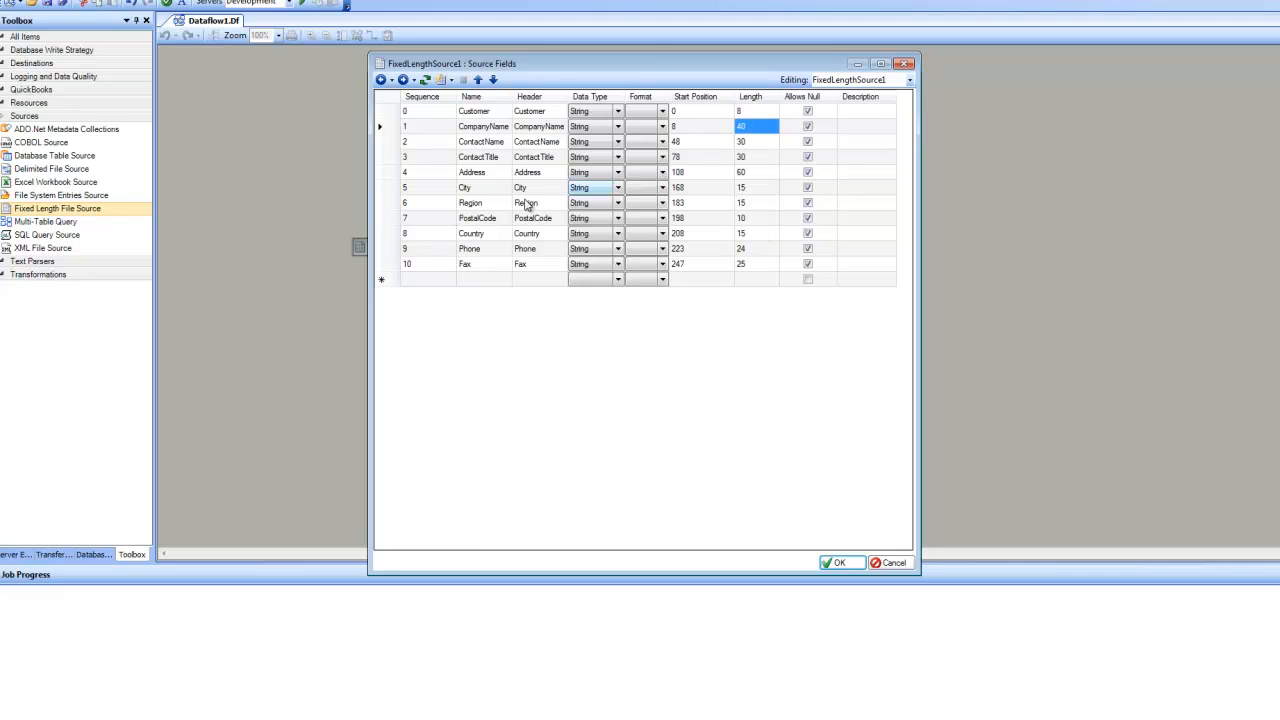
{"action": "left_click", "coordinate": [838, 564]}
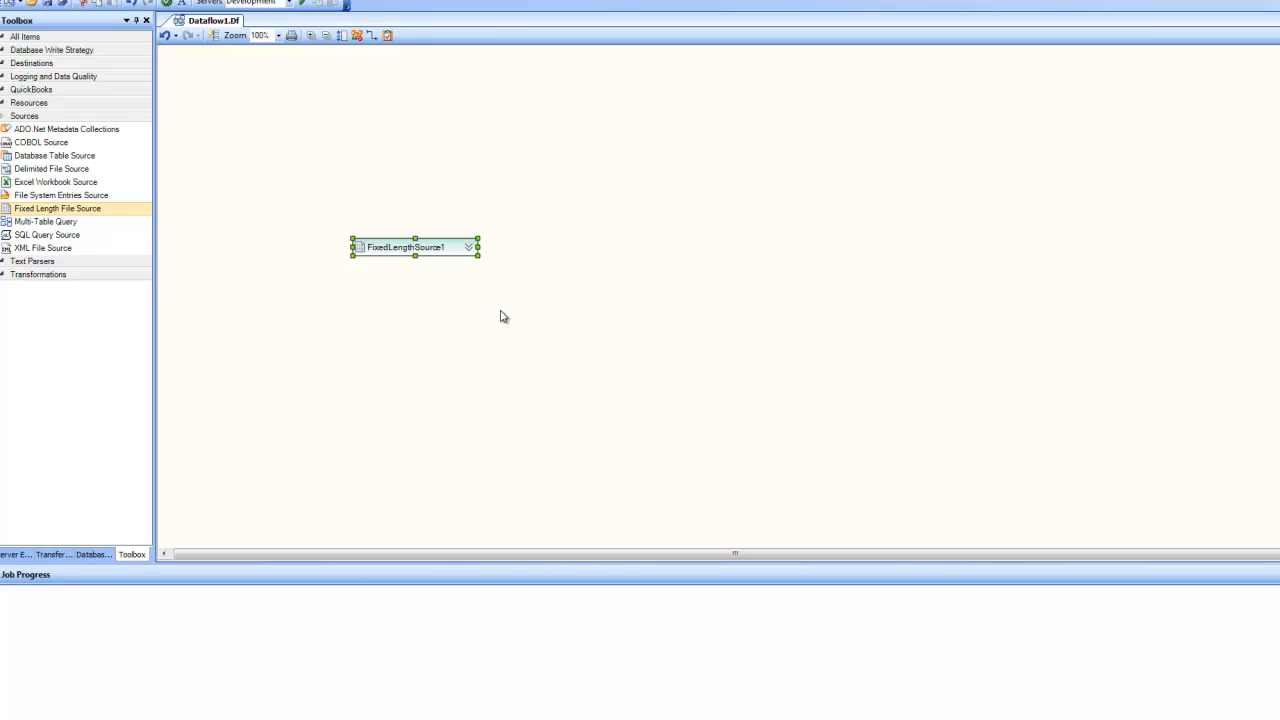
Expand the fixed length source object on the dataflow and enlarge it to fit all fields from Customer to Fax.
{"action": "left_click", "coordinate": [468, 247]}
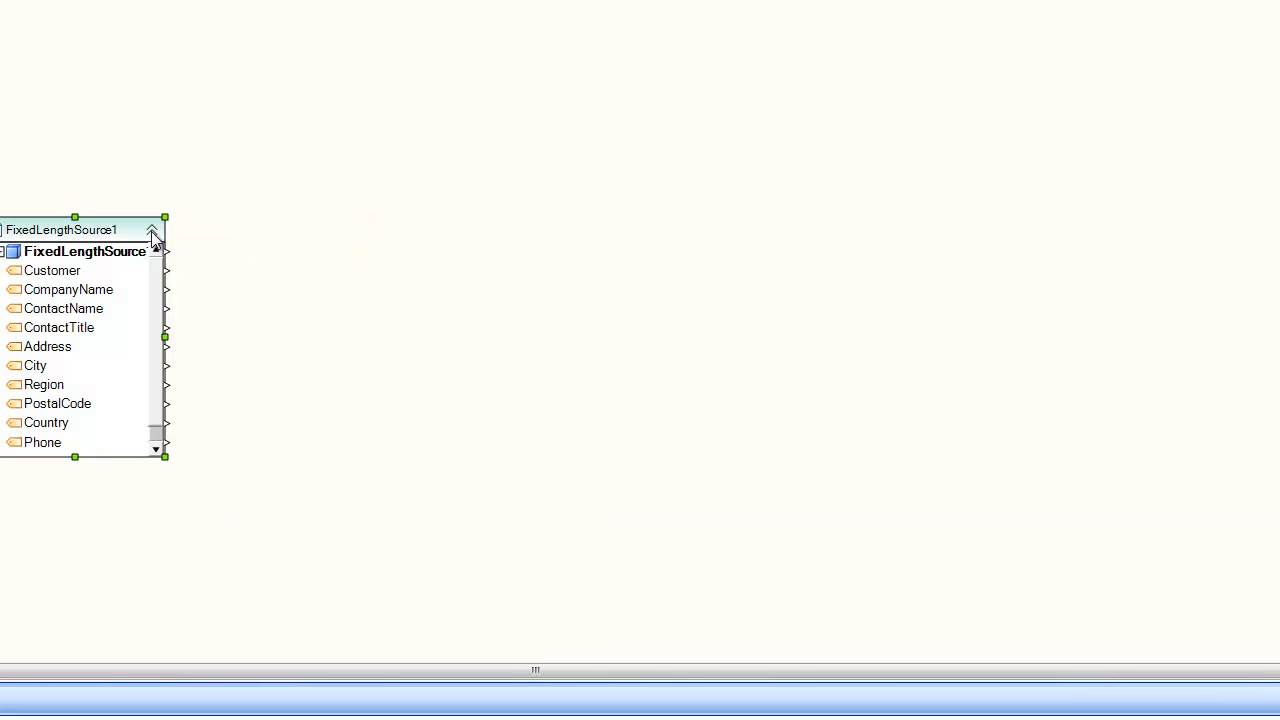
{"action": "left_click_drag", "start_coordinate": [75, 217], "coordinate": [70, 64]}
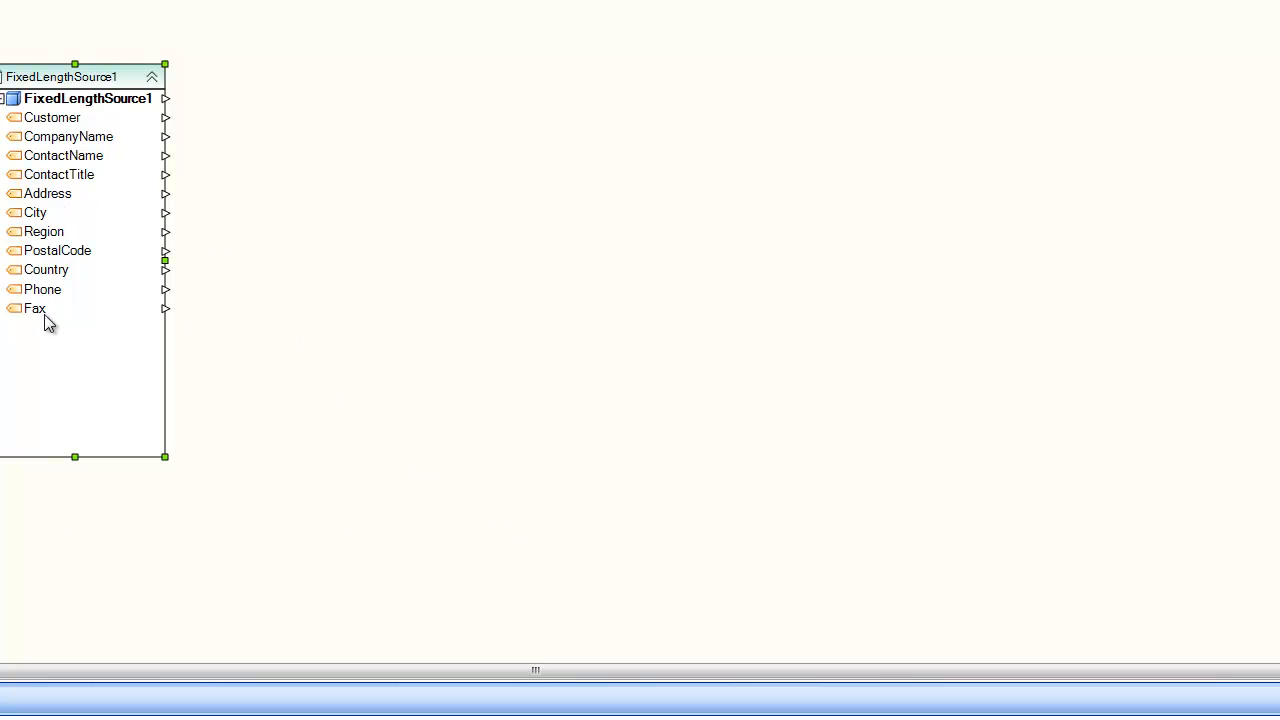
{"action": "left_click", "coordinate": [271, 98]}
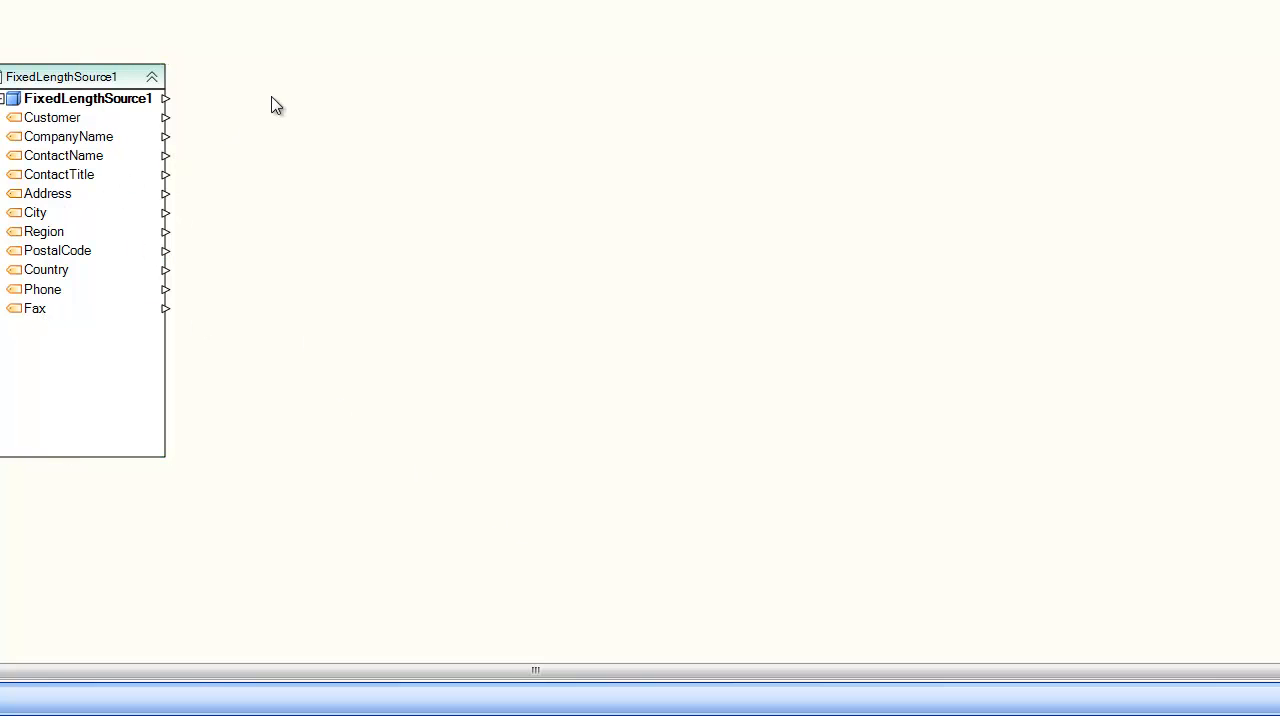
Preview the fixed length source's data and select the AROUT customer record in the results.
{"action": "right_click", "coordinate": [80, 80]}
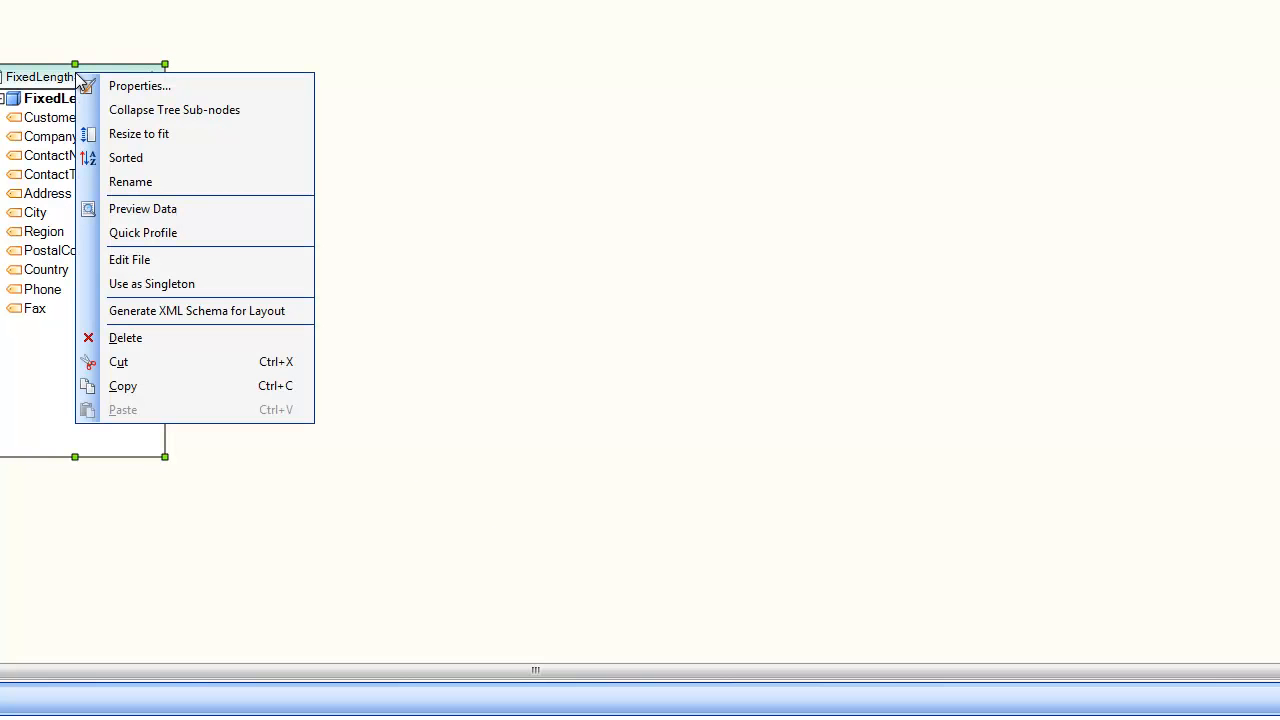
{"action": "left_click", "coordinate": [133, 209]}
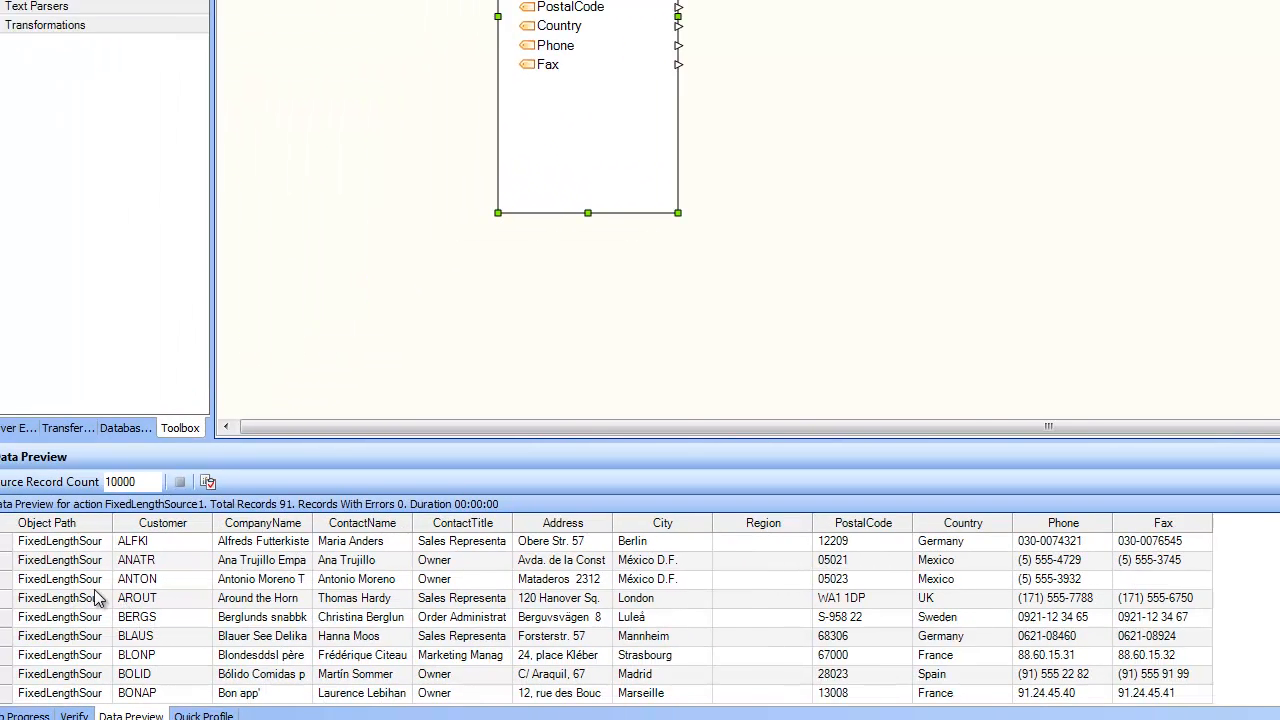
{"action": "left_click", "coordinate": [515, 592]}
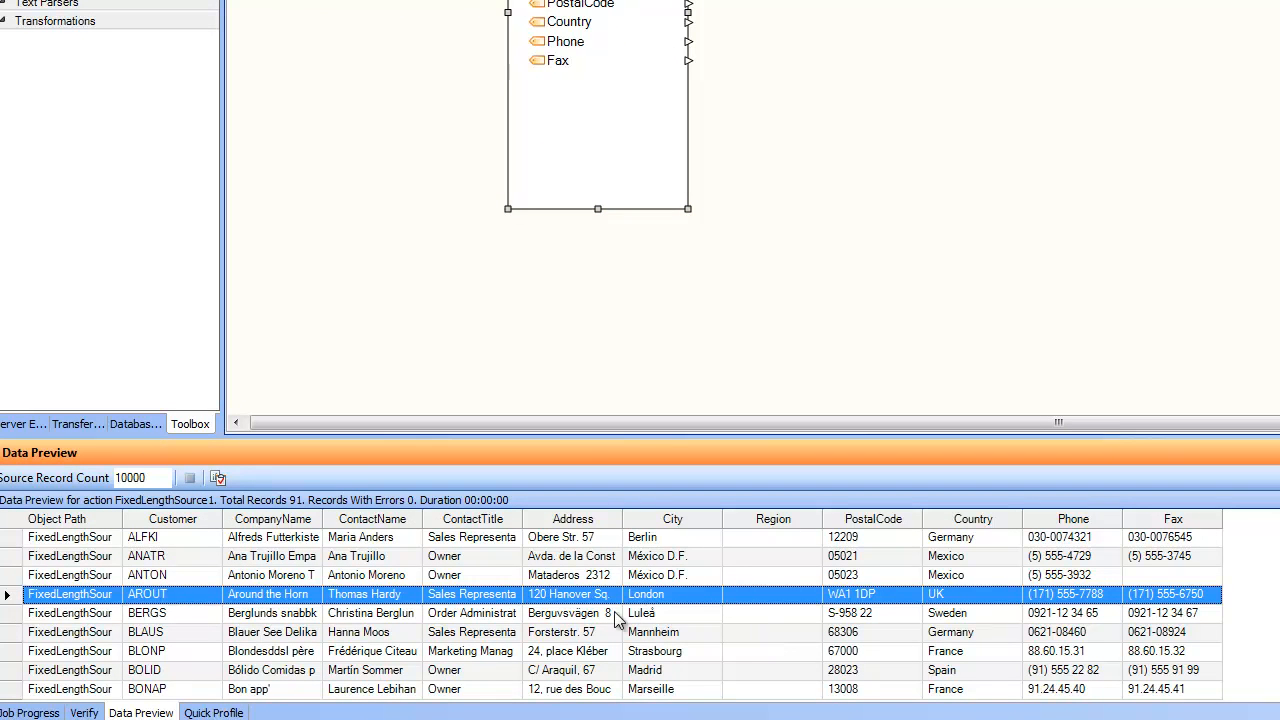